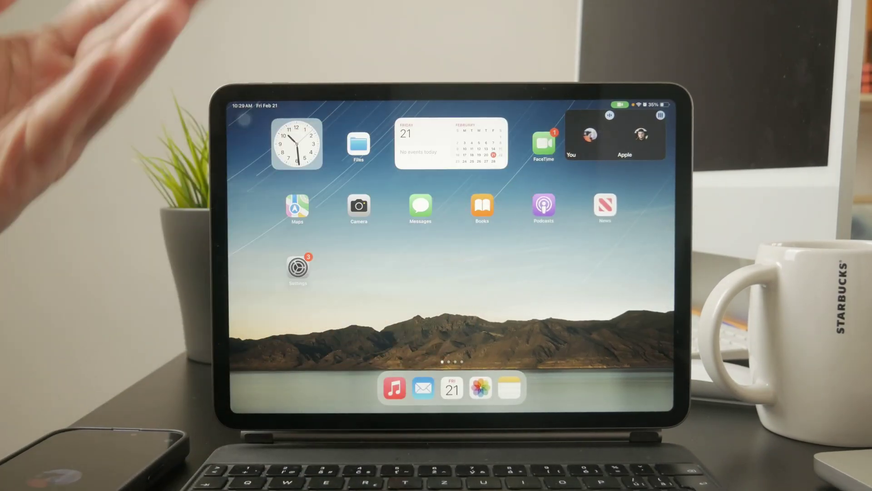
Step: Launch Google Meet from Spotlight search to bring the call full-screen
key(super+space)
text(mee)
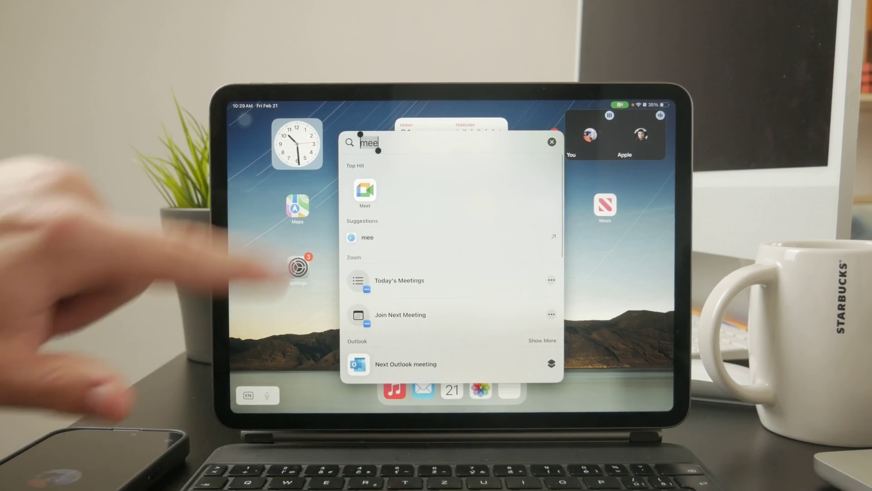
key(Return)
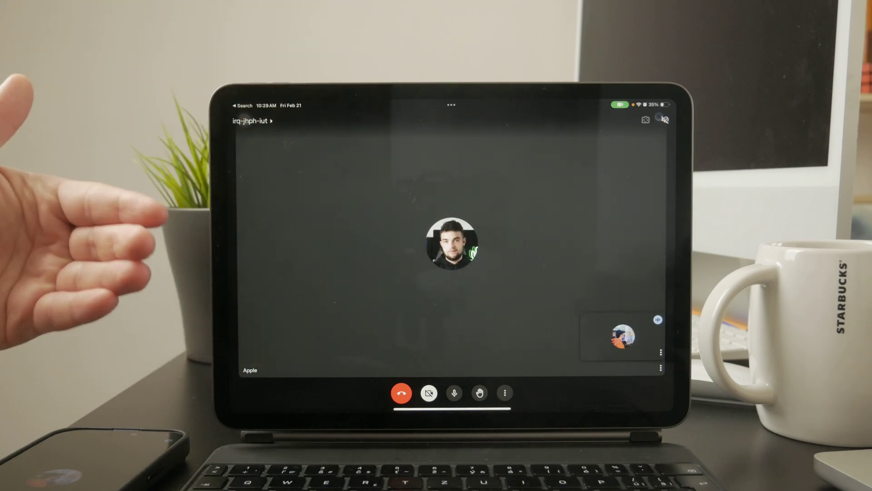
Step: Open the in-call More options menu in the Meet toolbar
click(505, 393)
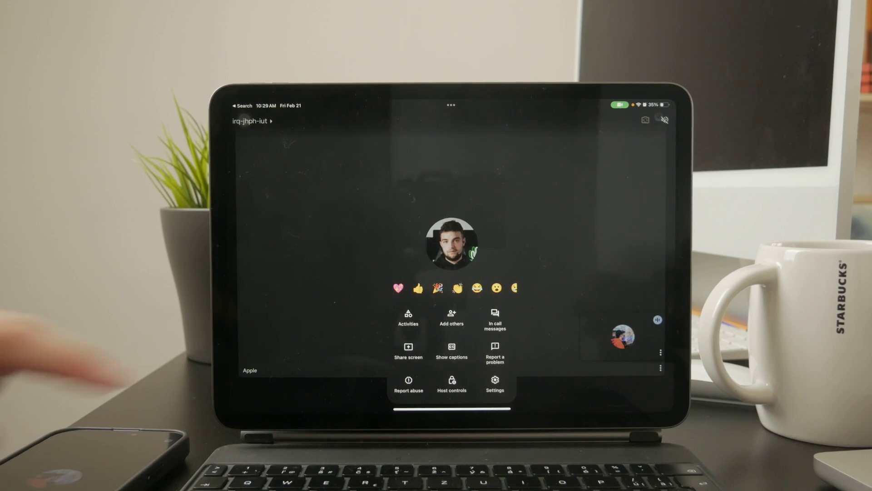
Step: Choose Share screen with 'Also share your device's audio' checked, and continue
click(408, 351)
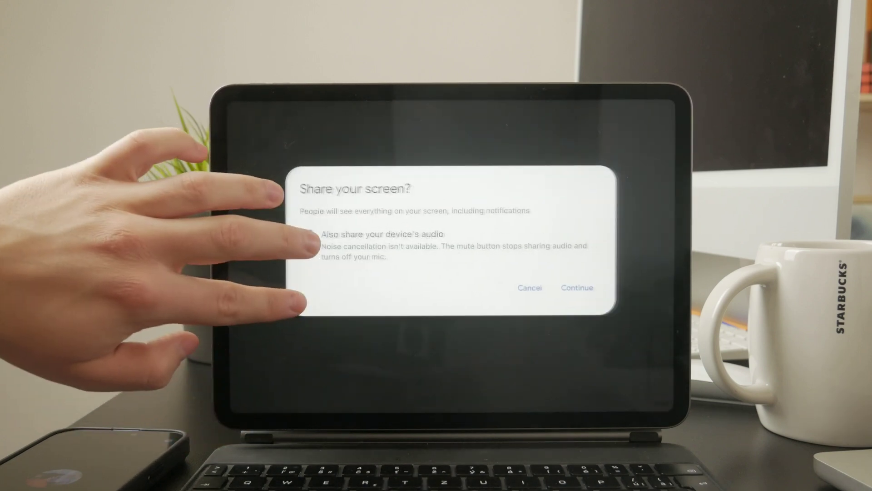
click(306, 234)
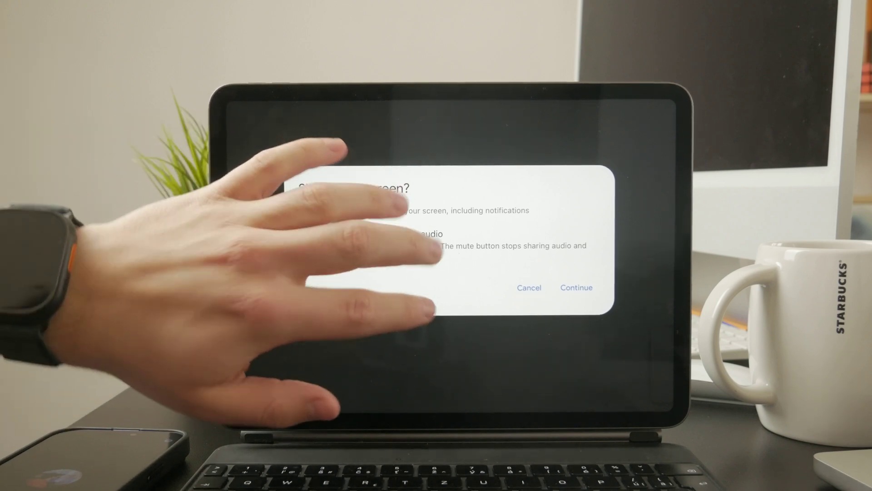
click(610, 327)
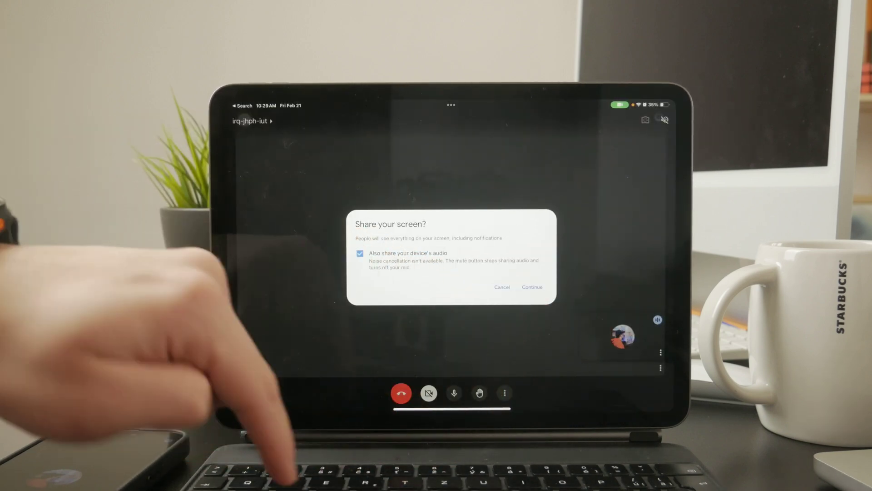
click(532, 287)
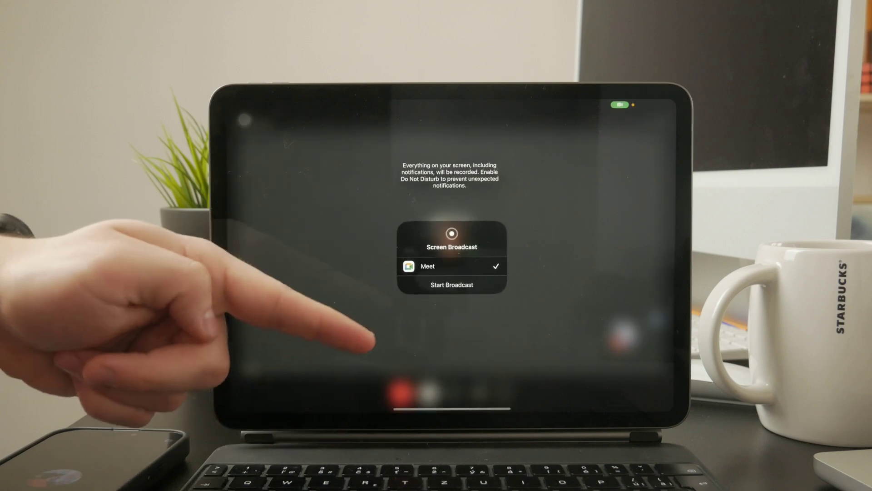
Step: Start the screen broadcast, dismiss participant options, and go to the home screen
click(420, 284)
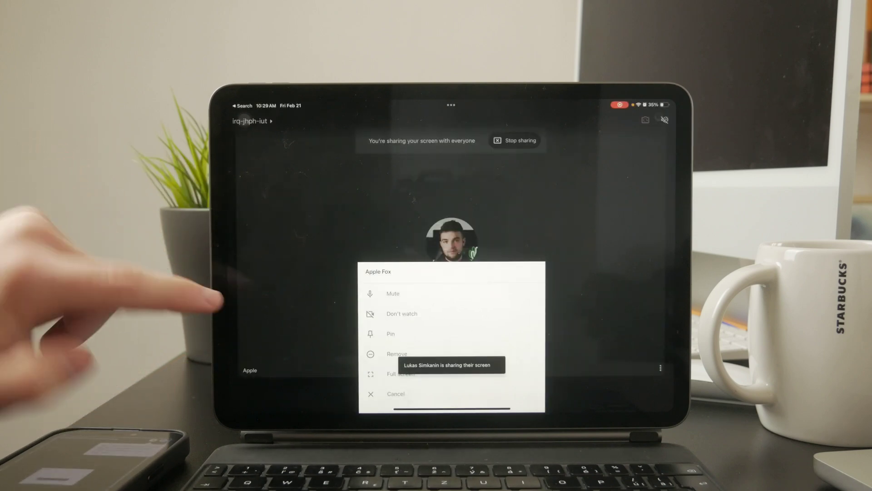
click(234, 300)
key(super+h)
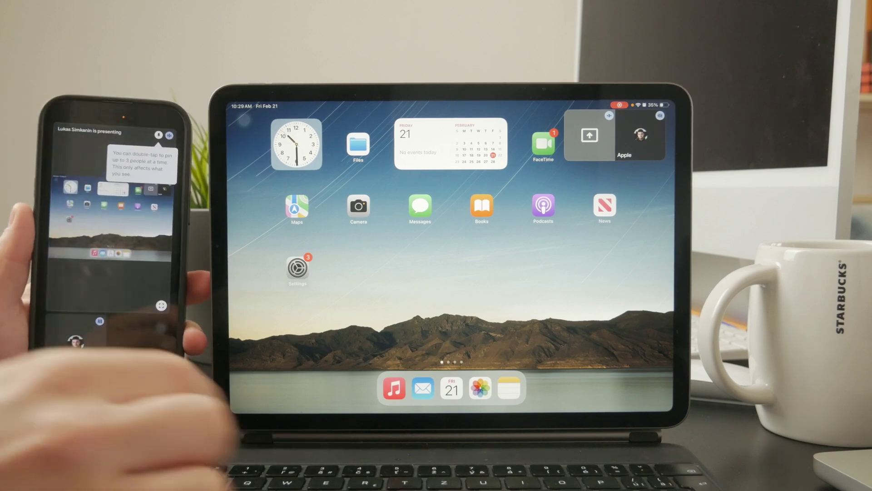
scroll(412, 294, right, 5)
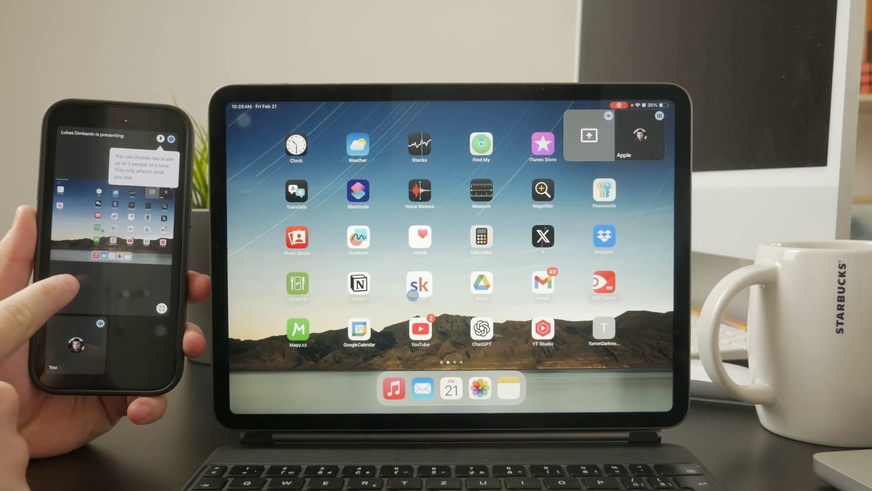
scroll(412, 295, left, 5)
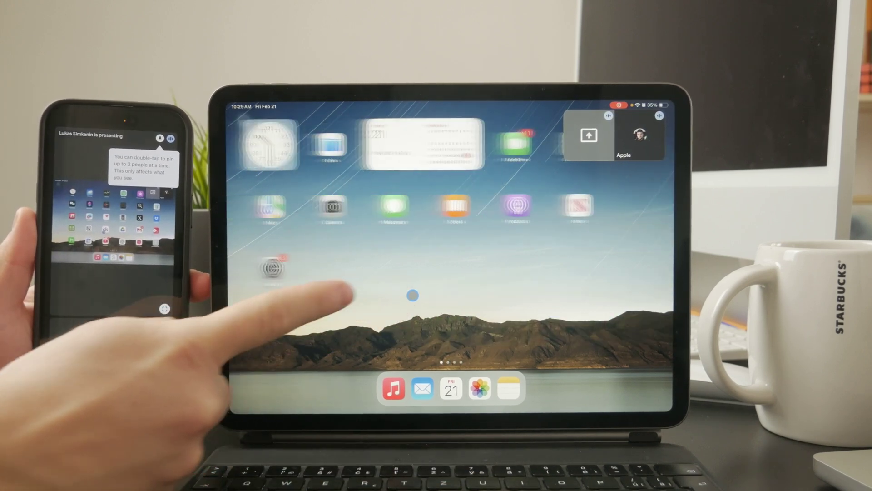
click(297, 268)
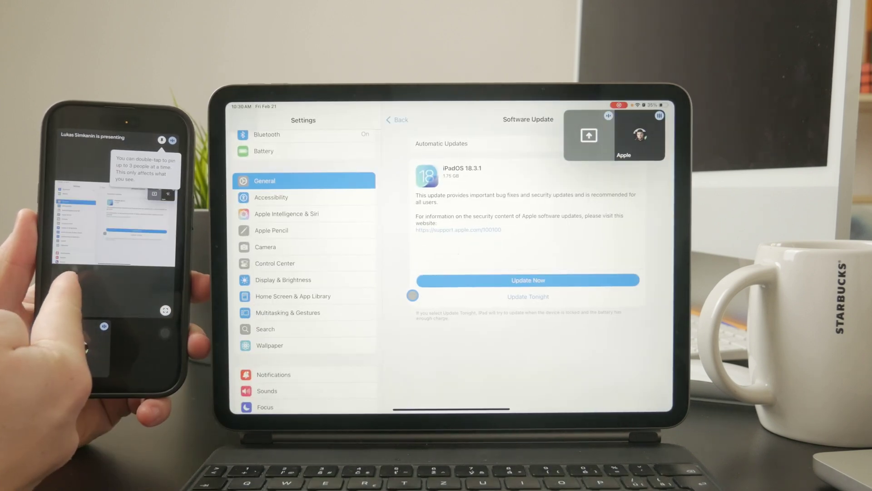
drag(476, 409, 518, 307)
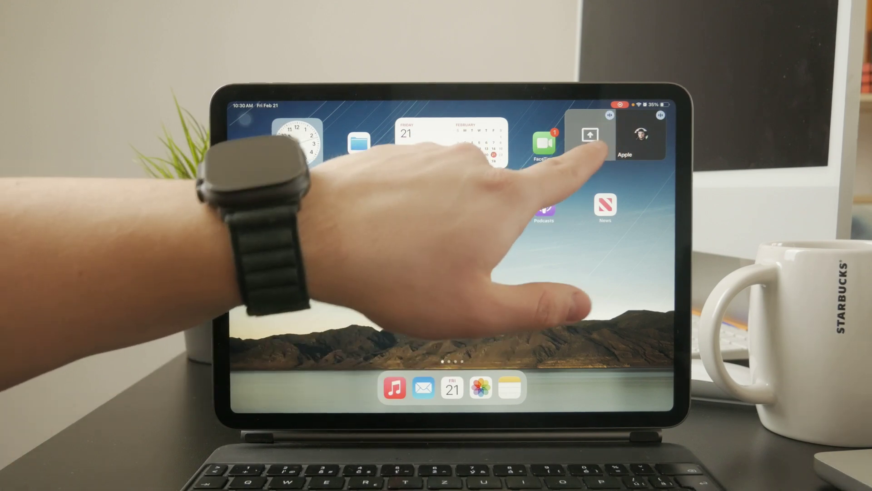
Step: Restore the floating call, end it for everyone, and return to the home screen
click(590, 137)
click(565, 252)
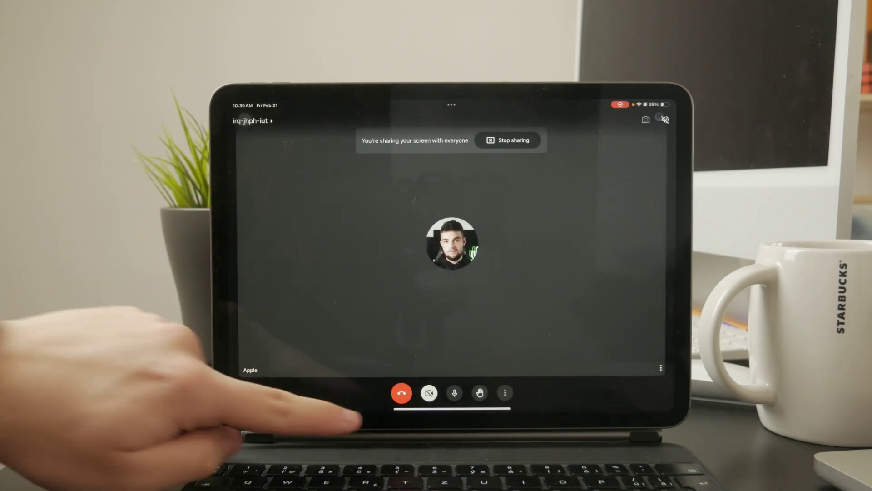
click(401, 393)
click(440, 278)
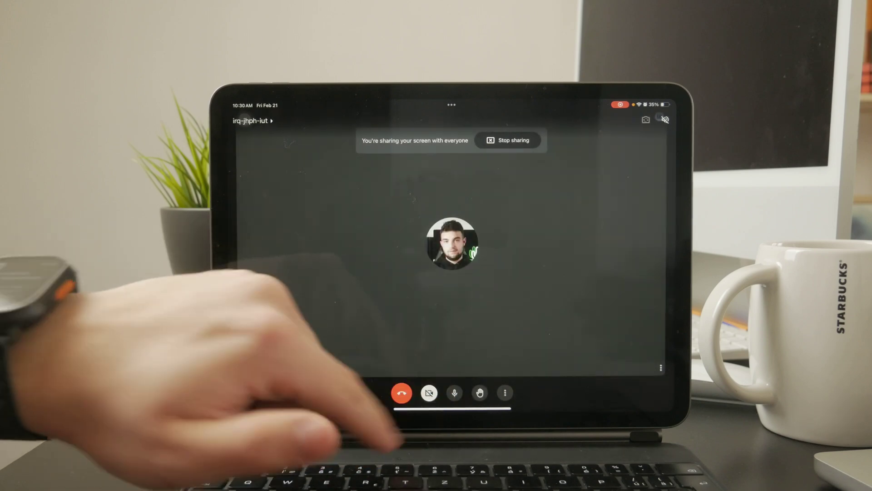
key(super+h)
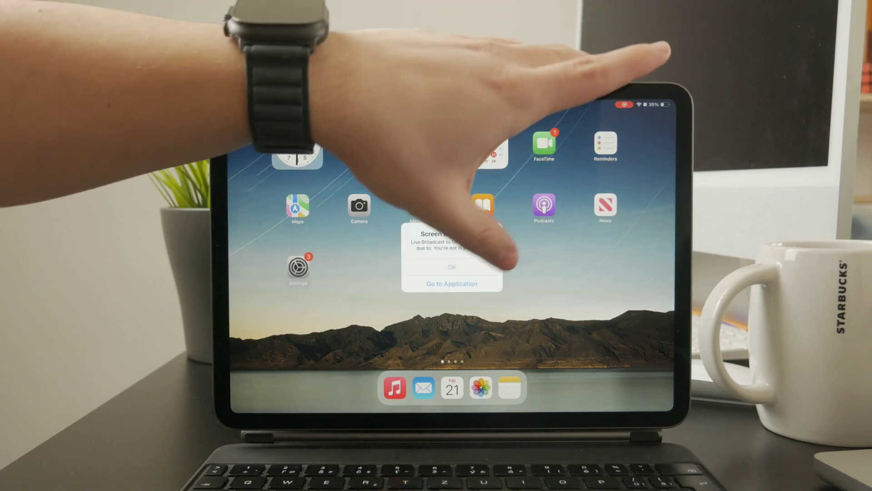
Step: Tap OK on the Screen Broadcasting stopped alert
click(452, 265)
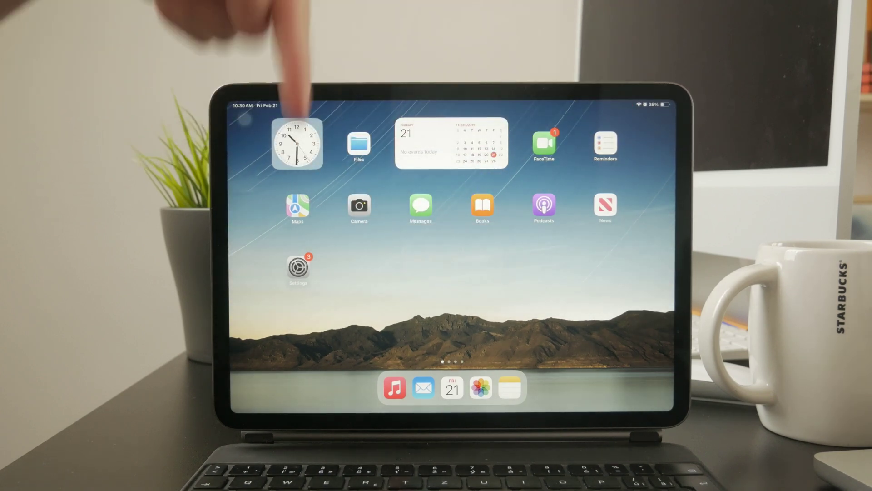